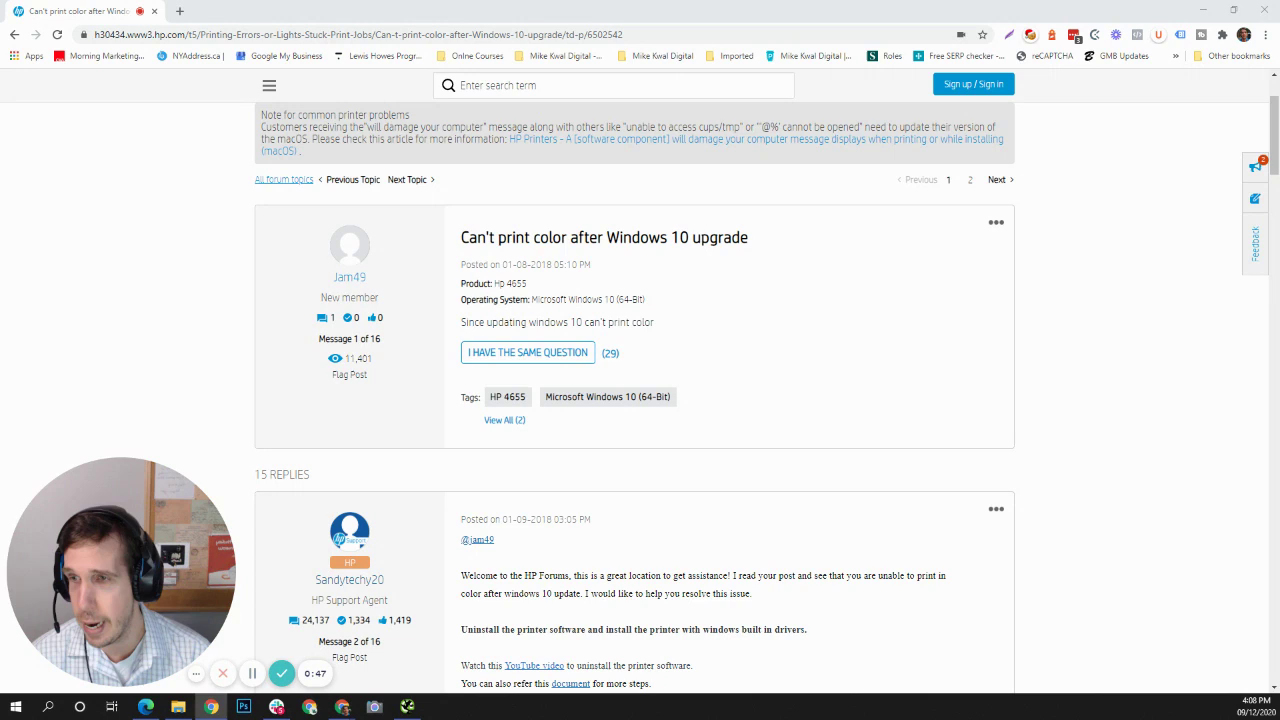
Open Windows Settings from the Start menu and go to the Devices section.
left_click(16, 710)
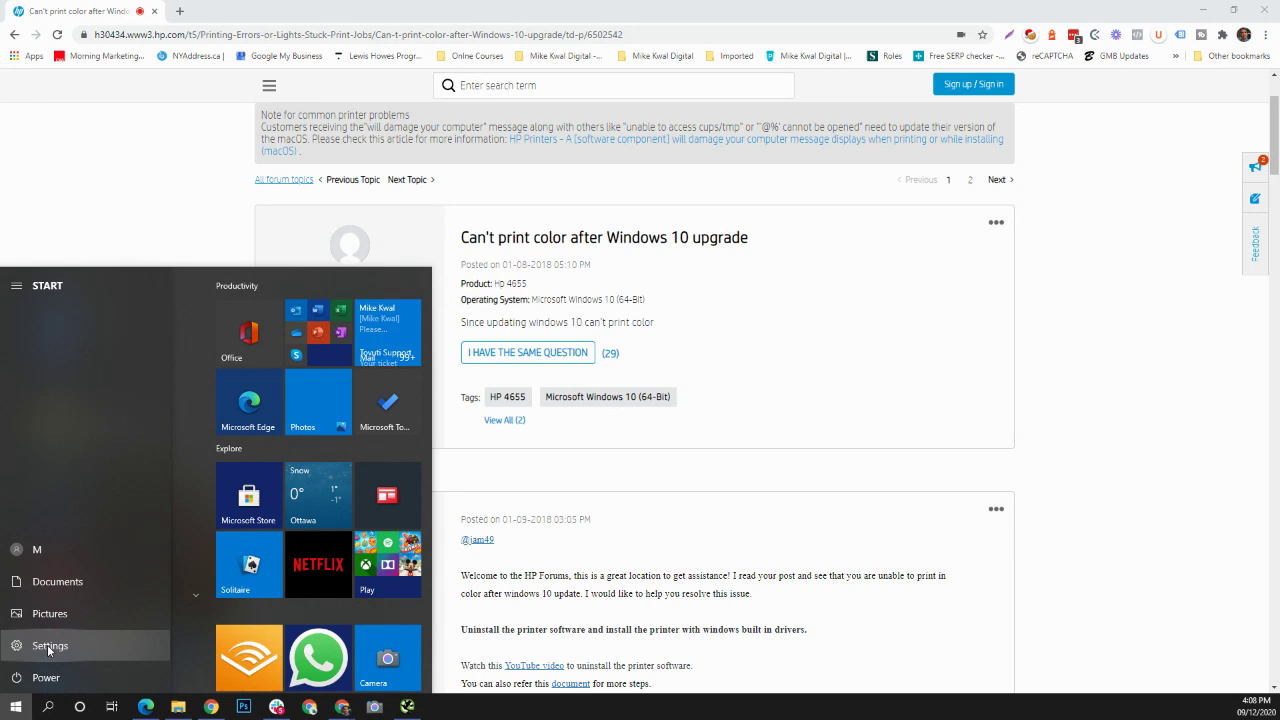
left_click(50, 646)
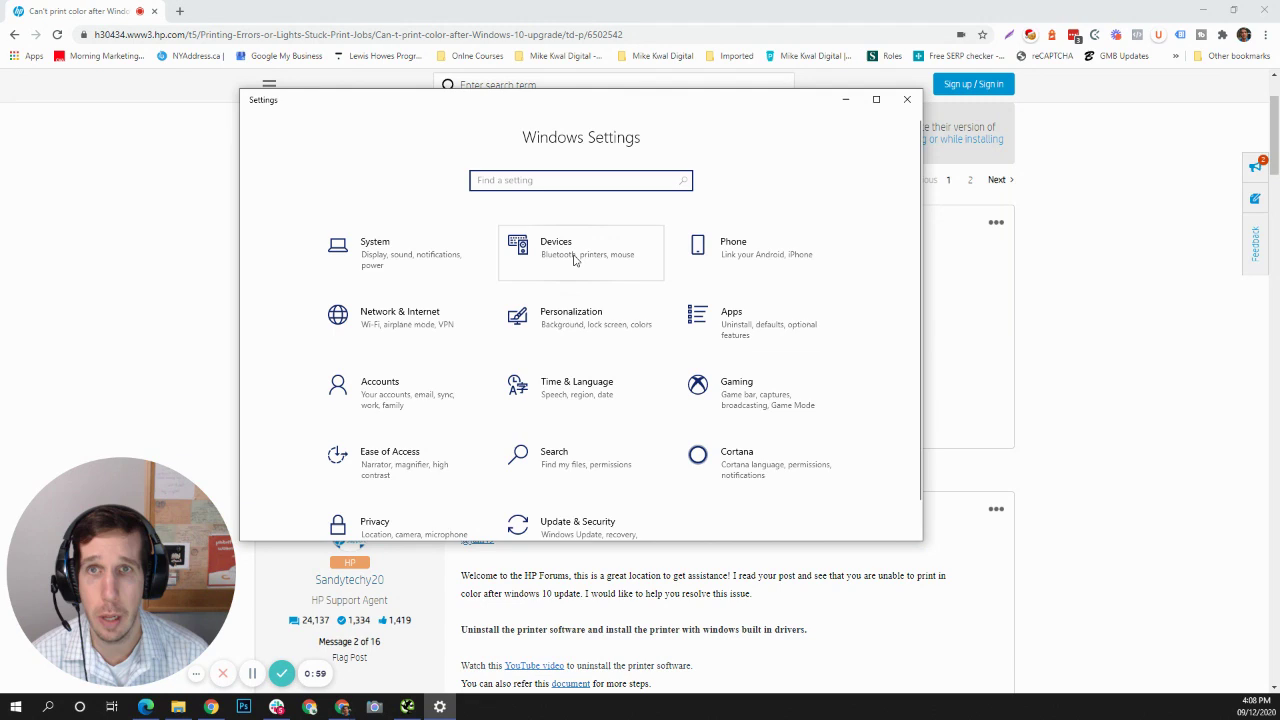
left_click(566, 259)
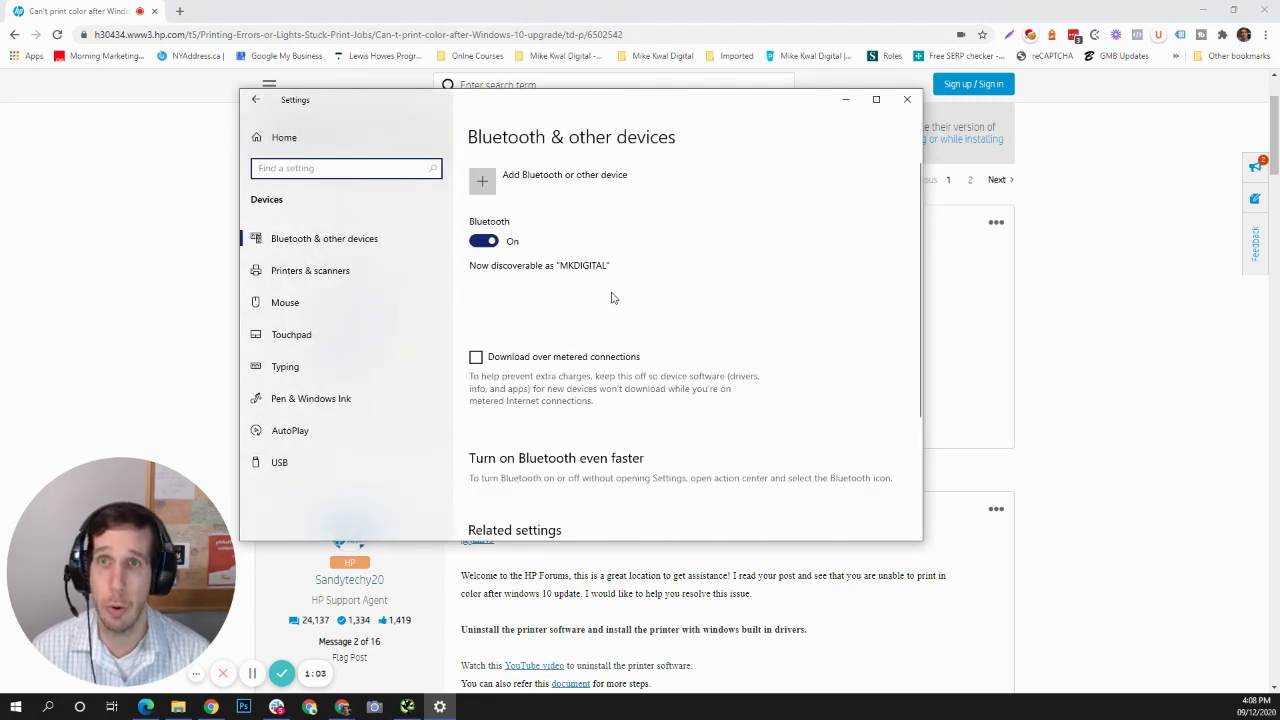
Show the Printers & scanners page listing the HP OfficeJet 3830 series.
left_click(309, 280)
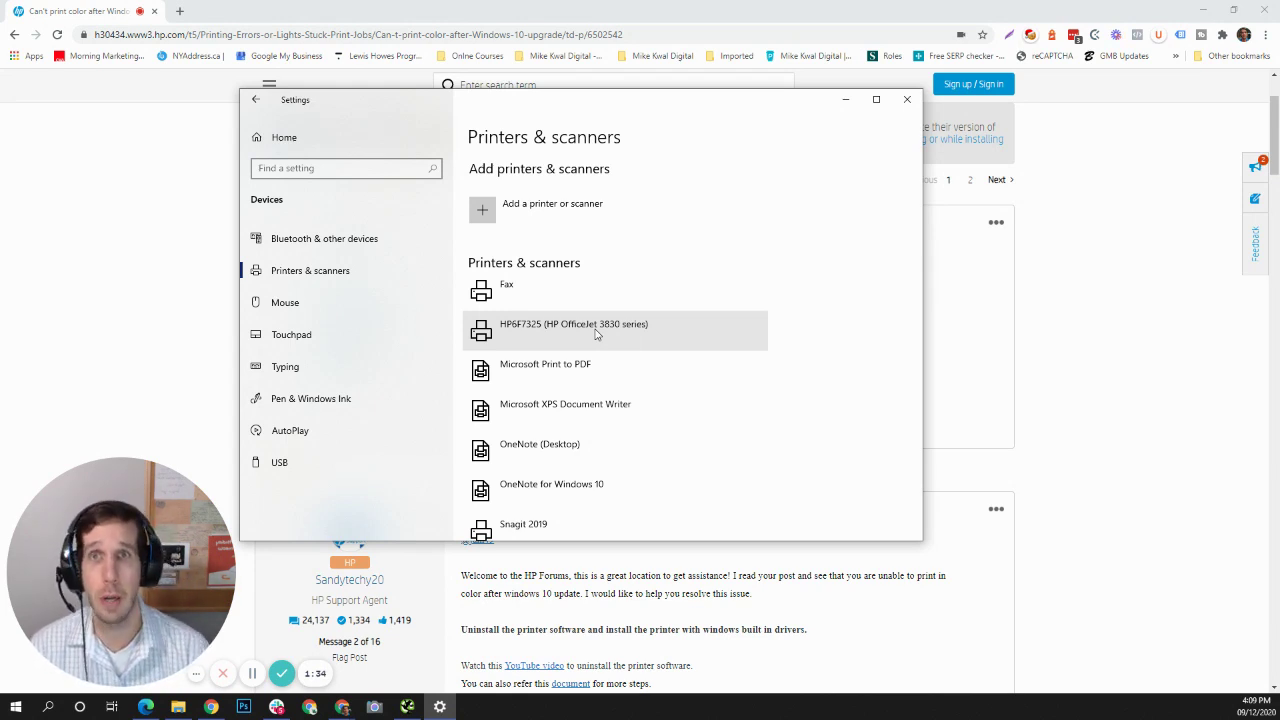
Remove the HP6F7325 (HP OfficeJet 3830 series) printer and confirm with Yes.
left_click(576, 322)
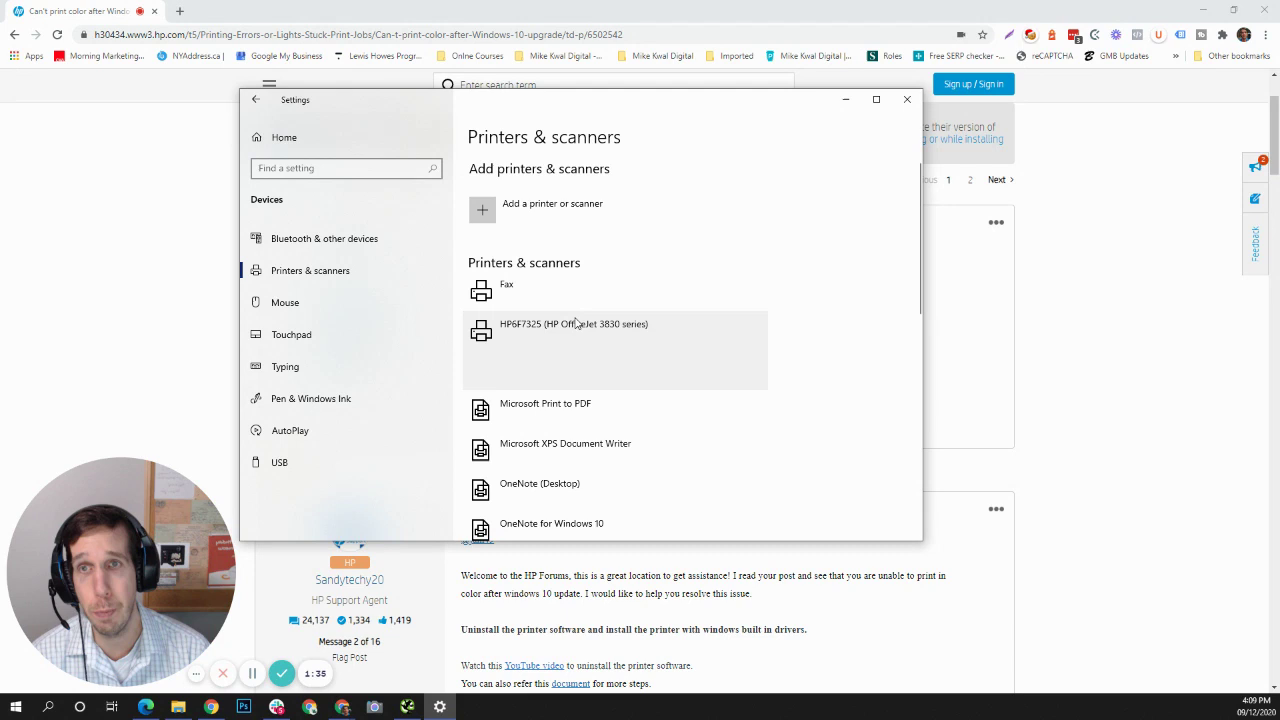
left_click(717, 376)
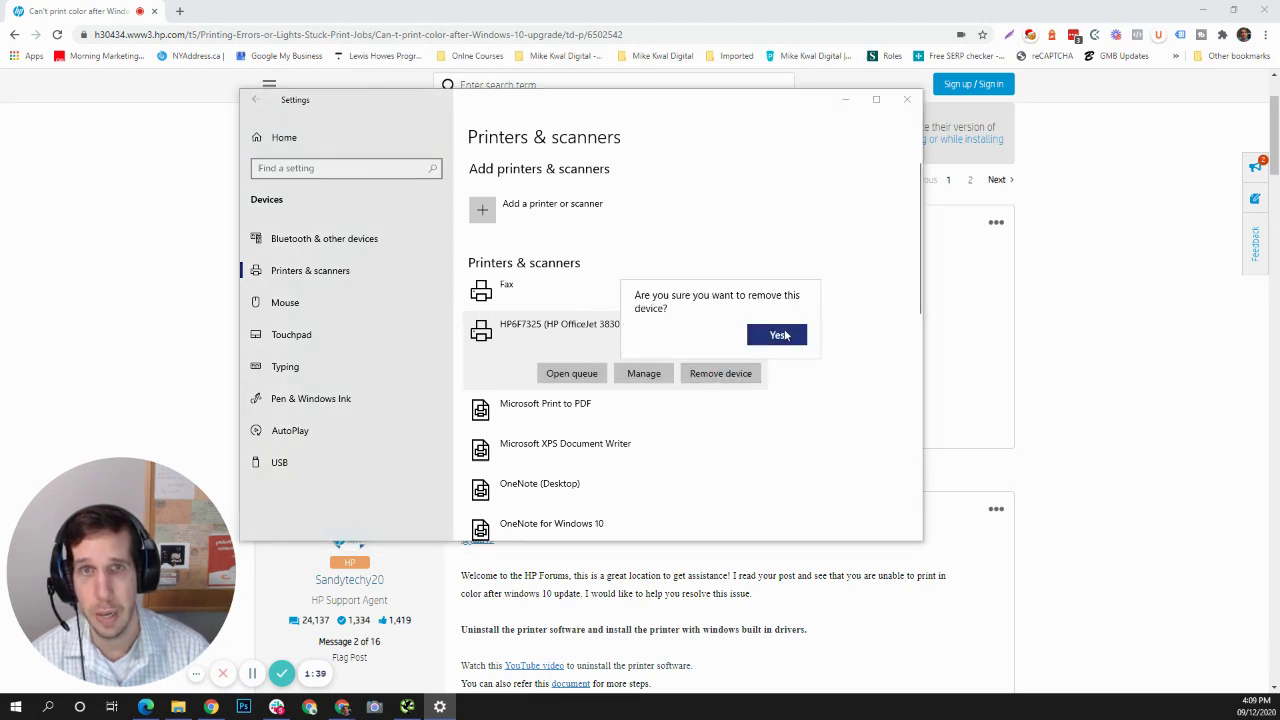
left_click(782, 335)
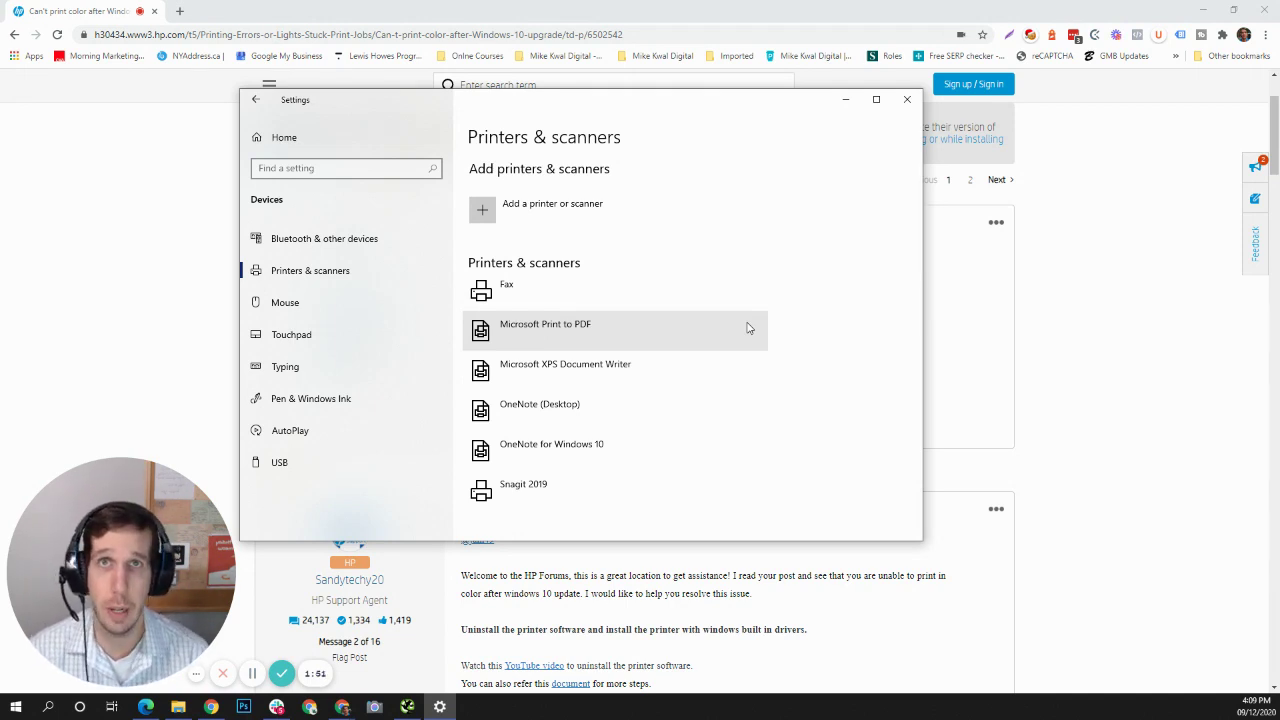
Search for printers and add the found HP6F7325 OfficeJet printer back as a device.
left_click(571, 208)
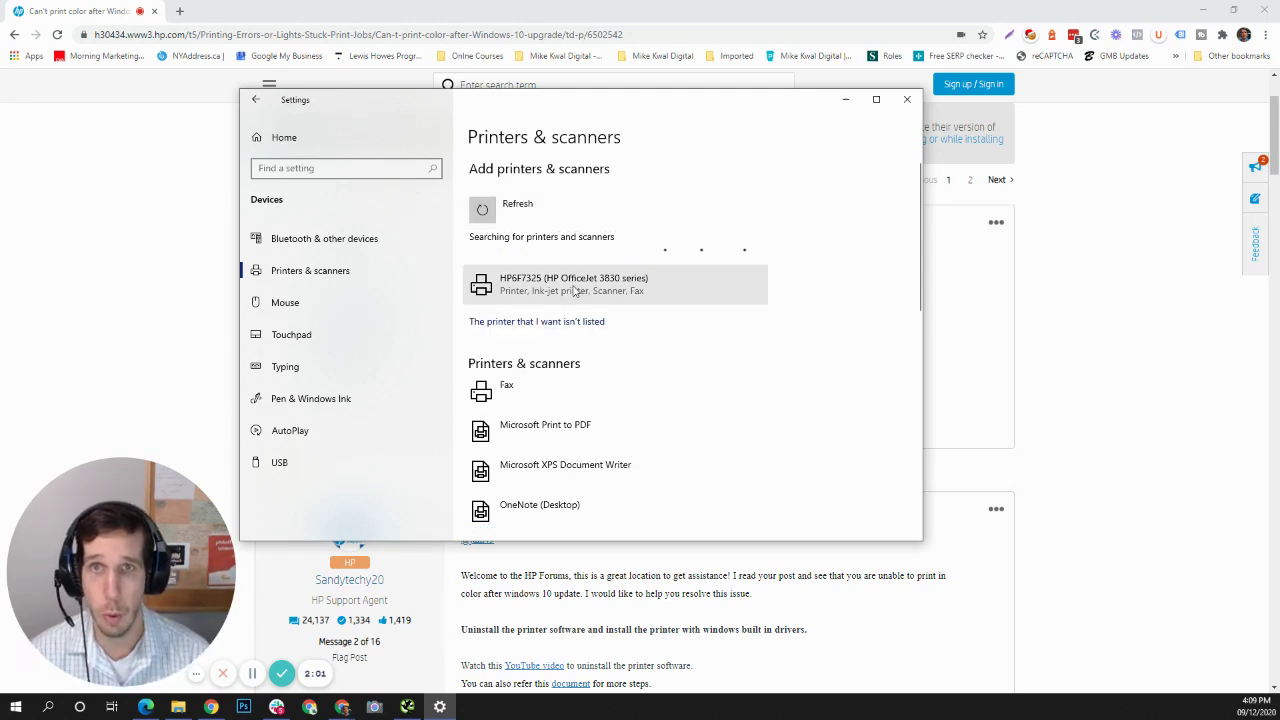
left_click(575, 290)
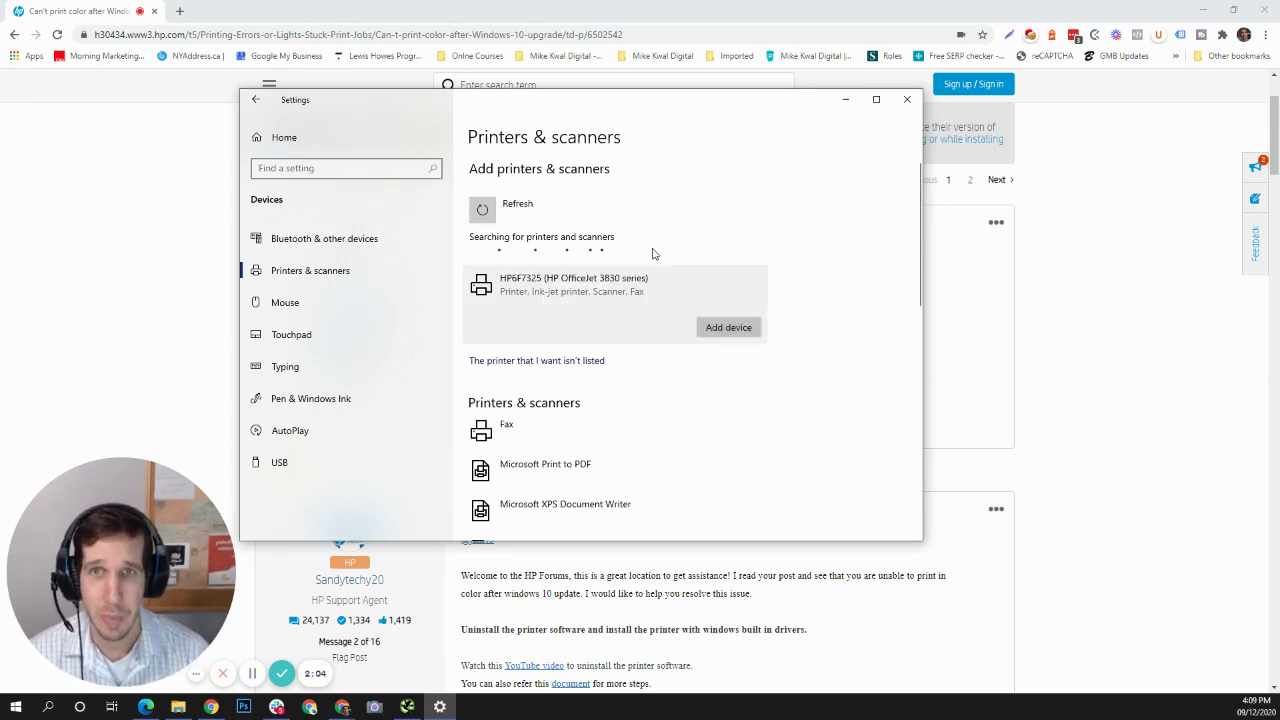
left_click(722, 329)
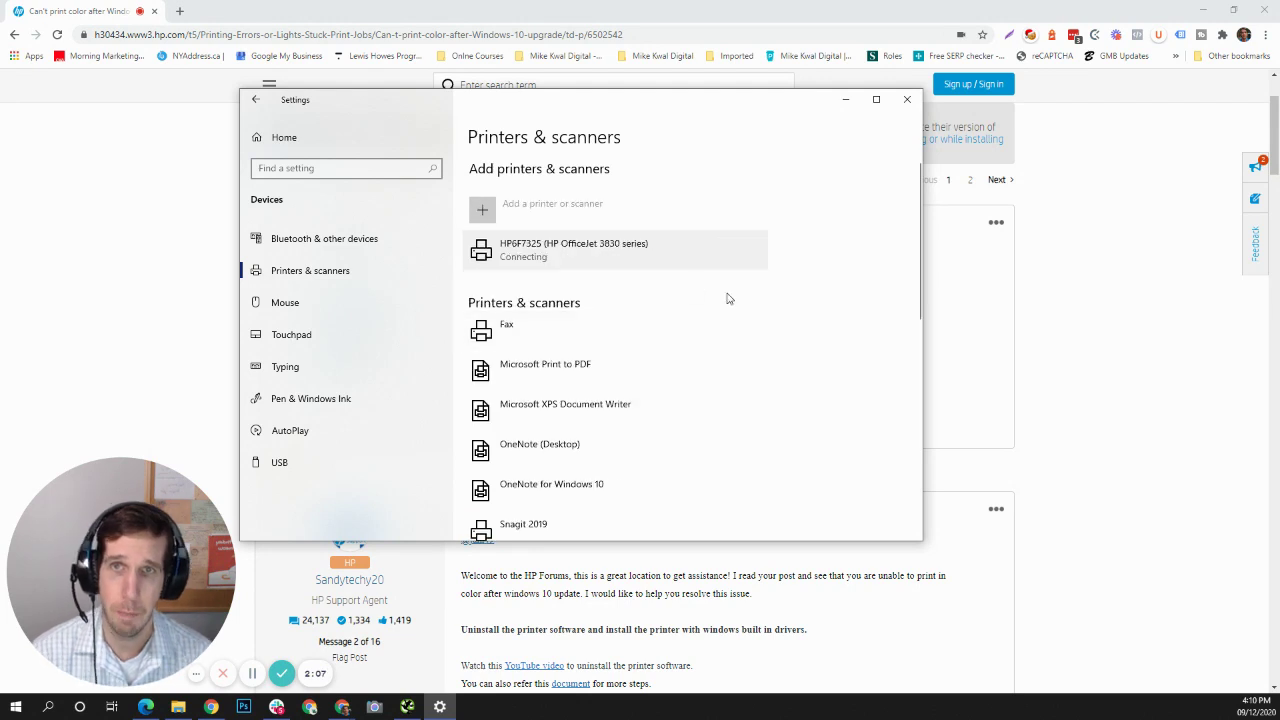